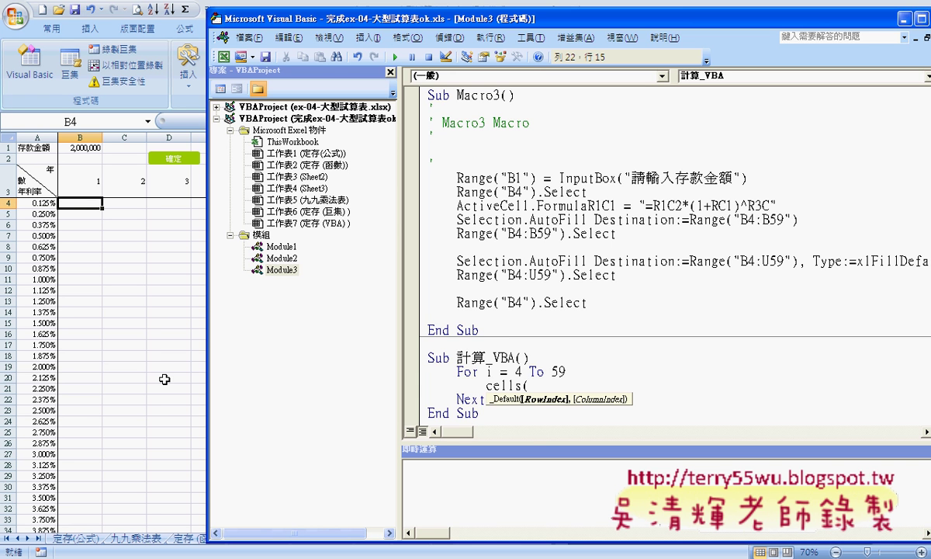
Step: Make the loop target Cells(i,"B") and begin the assignment =range("B1") +(1*
{"action": "type", "text": "i,"}
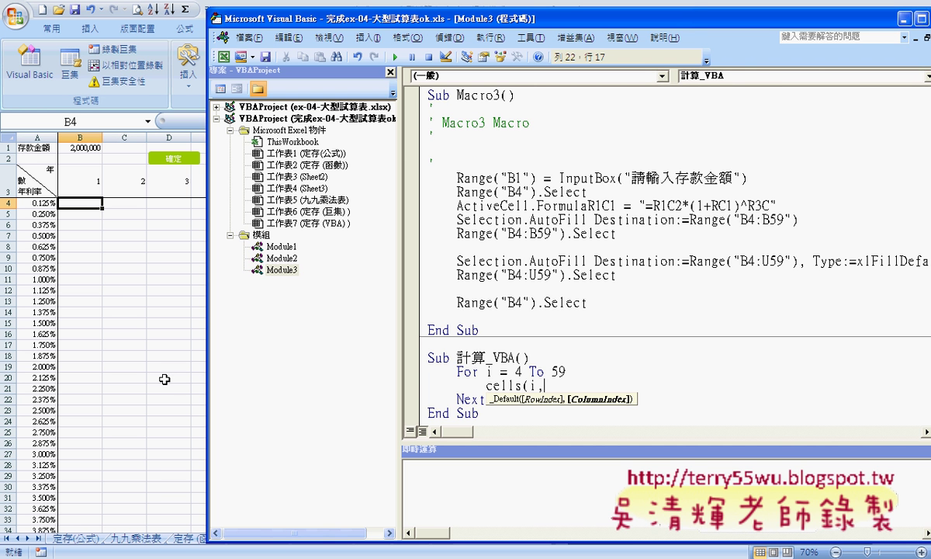
{"action": "type", "text": "2"}
{"action": "key", "text": "BackSpace"}
{"action": "type", "text": "\""}
{"action": "type", "text": "B\")"}
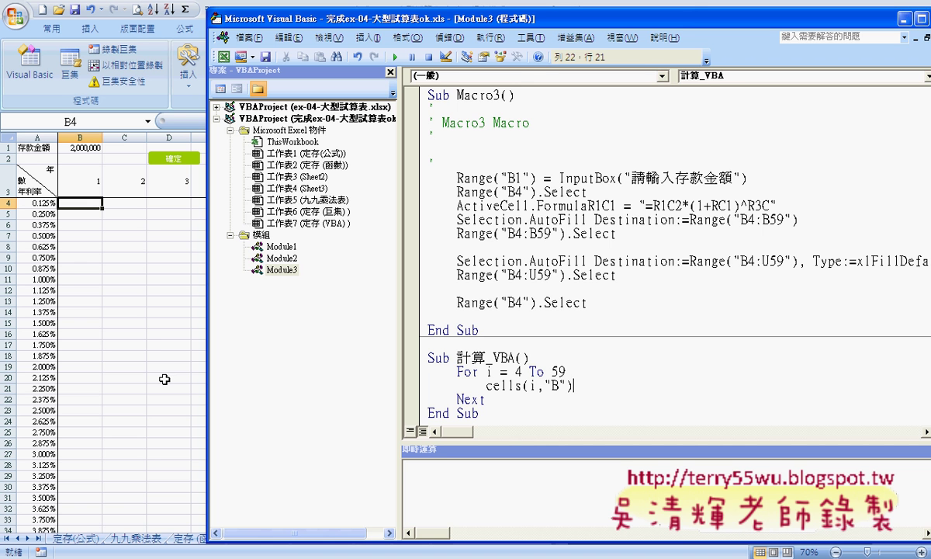
{"action": "type", "text": "="}
{"action": "type", "text": "ra"}
{"action": "type", "text": "nge("}
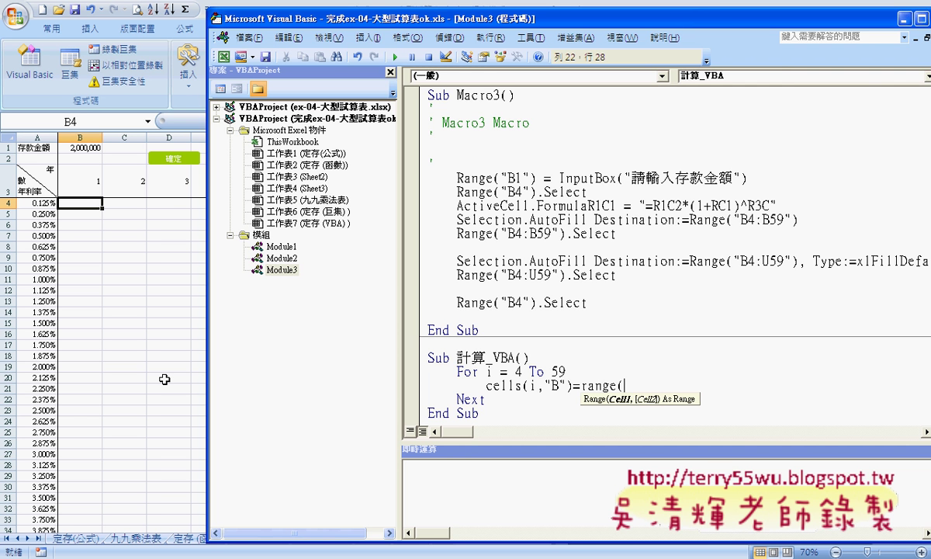
{"action": "type", "text": "\""}
{"action": "type", "text": "B1"}
{"action": "type", "text": "\")"}
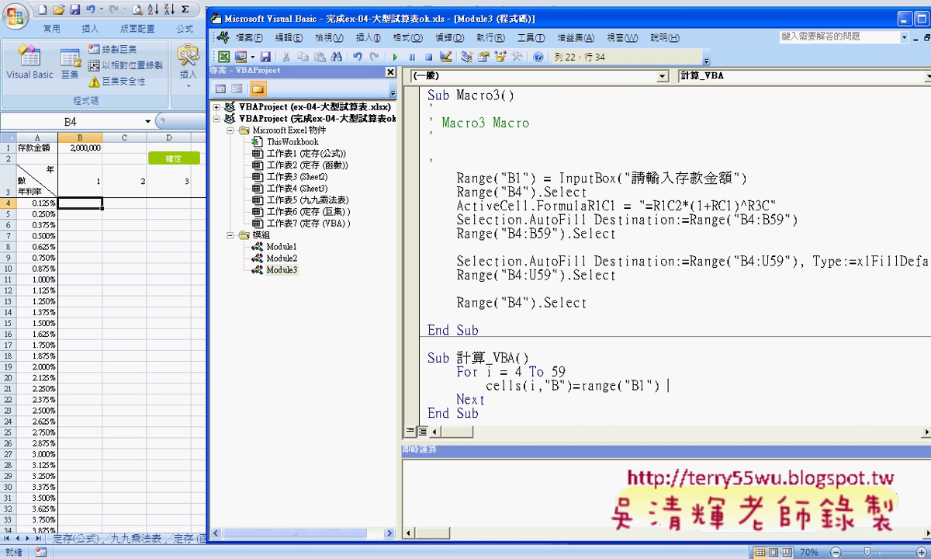
{"action": "type", "text": " +"}
{"action": "type", "text": "(1"}
{"action": "type", "text": "*"}
Step: Complete the bracketed term as (1*cells(i,"A")) after range("B1") +
{"action": "type", "text": "ce"}
{"action": "type", "text": "lls"}
{"action": "type", "text": "("}
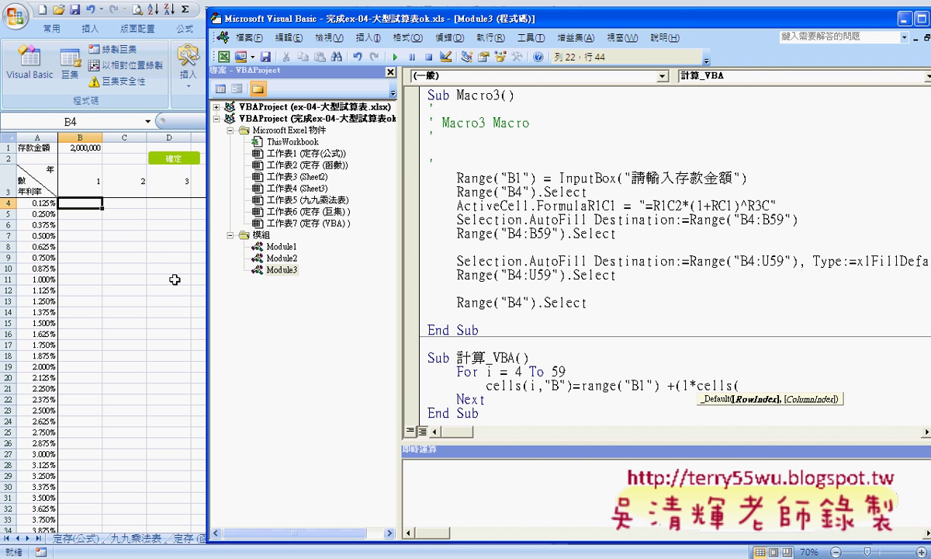
{"action": "type", "text": "i,"}
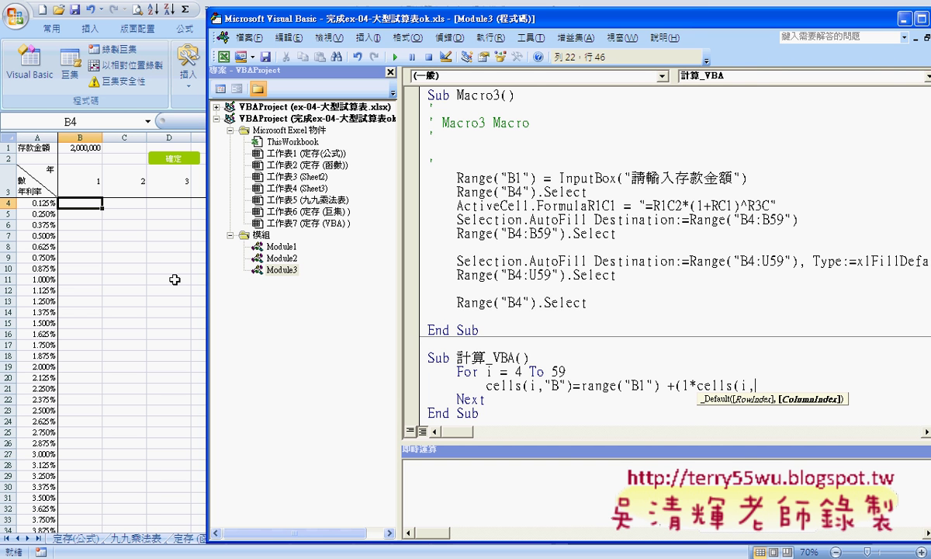
{"action": "type", "text": "\""}
{"action": "type", "text": "A\""}
{"action": "type", "text": ")"}
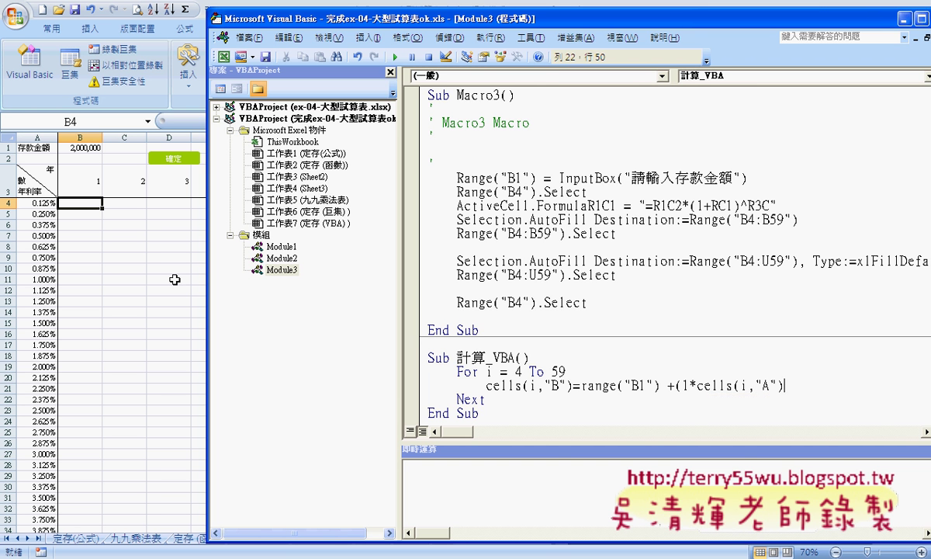
{"action": "type", "text": ")"}
Step: Append ^ Range("B3"), fix the closing quote, and let VBA auto-format the finished line
{"action": "type", "text": " ^"}
{"action": "type", "text": " ra"}
{"action": "type", "text": "n"}
{"action": "type", "text": "ge"}
{"action": "type", "text": "(\"B"}
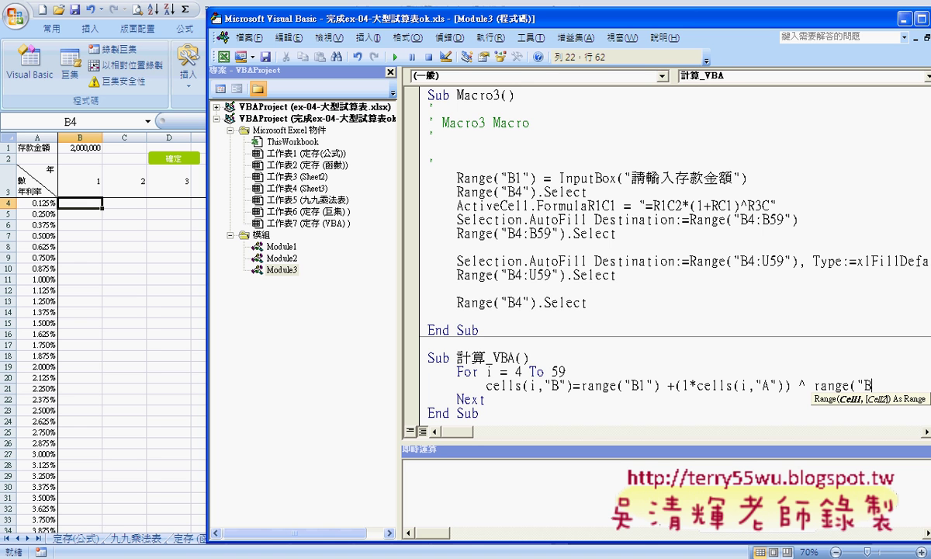
{"action": "type", "text": "3"}
{"action": "type", "text": "\")"}
{"action": "key", "text": "Left"}
{"action": "type", "text": "\""}
{"action": "key", "text": "Down"}
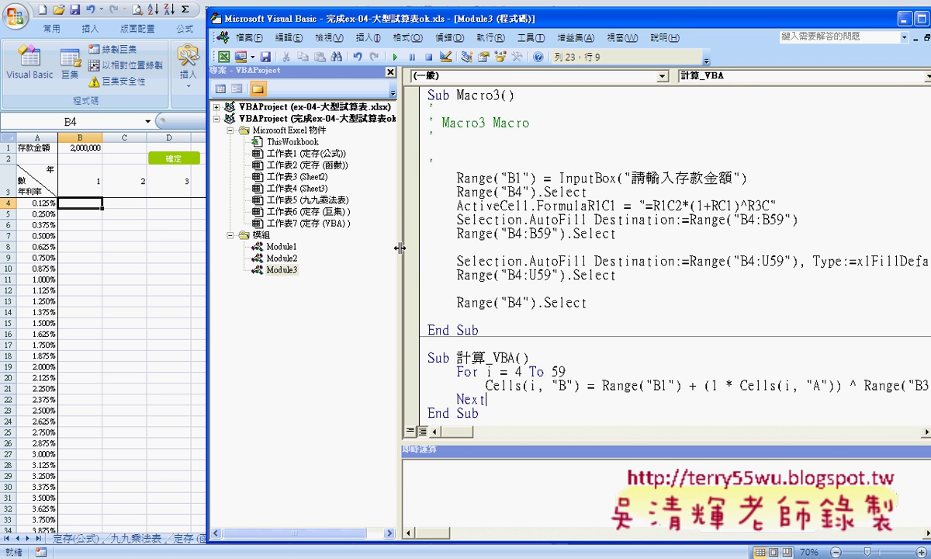
Step: Widen the code pane to show the full formula, highlight Cells(i, "B"), then bring up the 偵錯 (Debug) menu
{"action": "left_click_drag", "start_coordinate": [405, 254], "coordinate": [284, 256]}
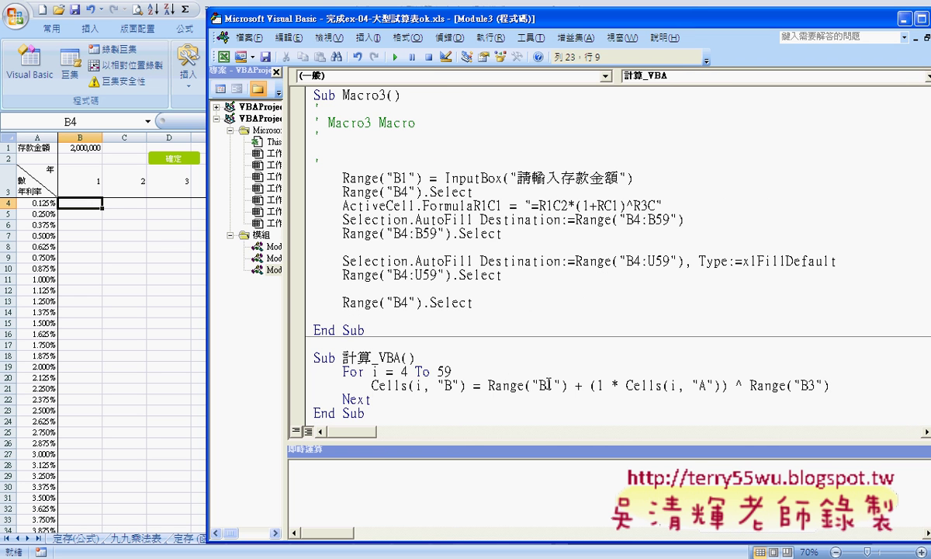
{"action": "left_click_drag", "start_coordinate": [370, 386], "coordinate": [468, 386]}
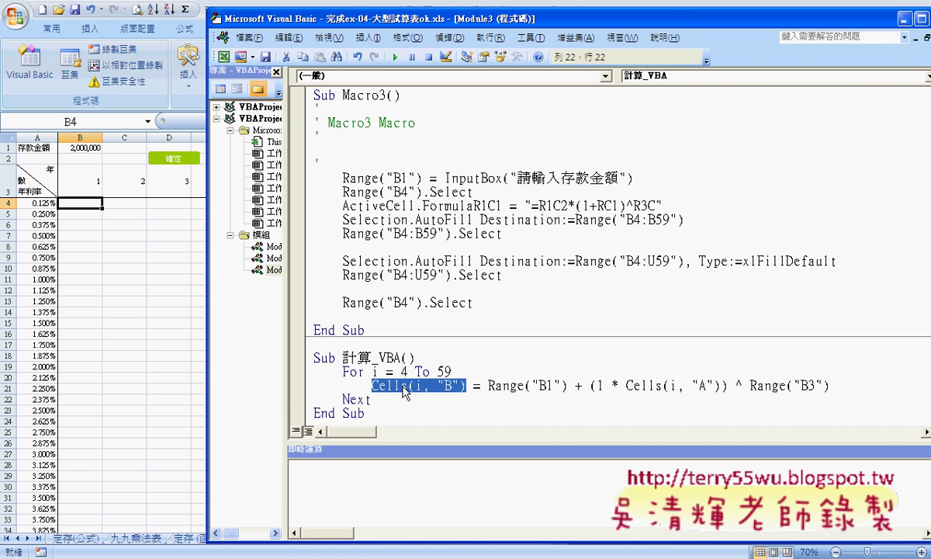
{"action": "left_click", "coordinate": [605, 385]}
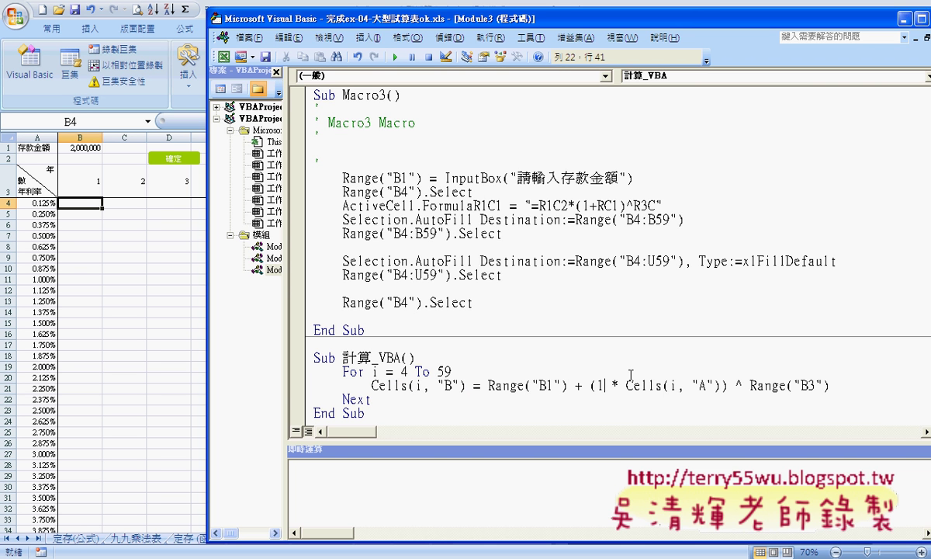
{"action": "left_click", "coordinate": [449, 38]}
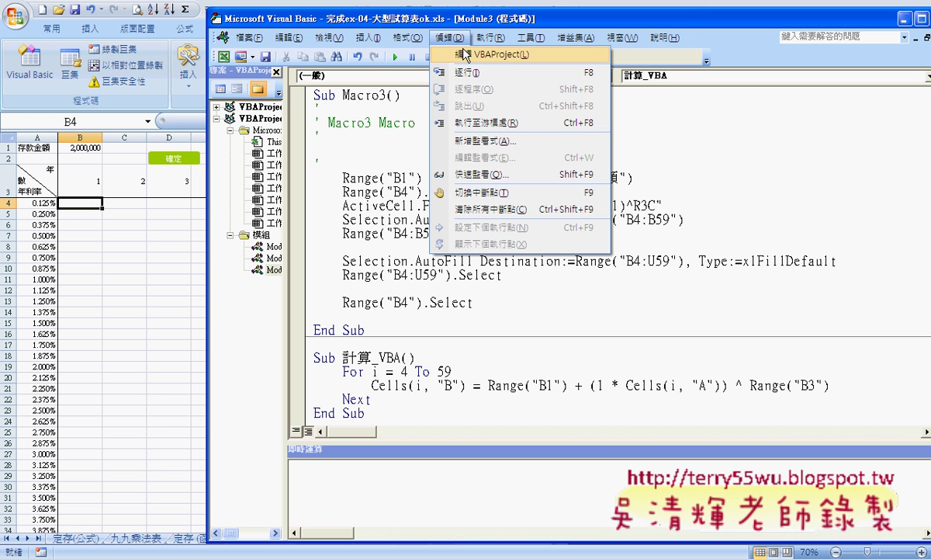
Step: Close the Debug menu and place the cursor inside Sub 計算_VBA for running
{"action": "left_click", "coordinate": [369, 146]}
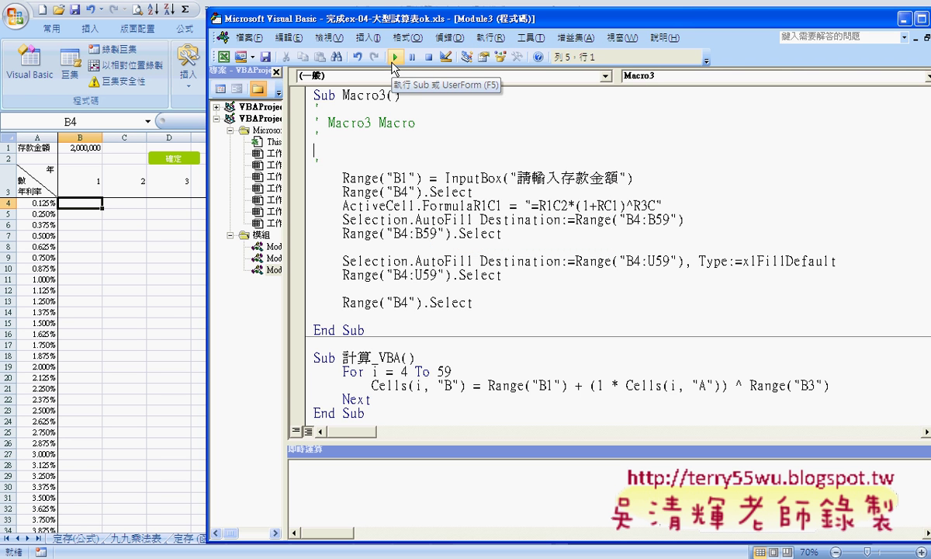
{"action": "left_click", "coordinate": [415, 372]}
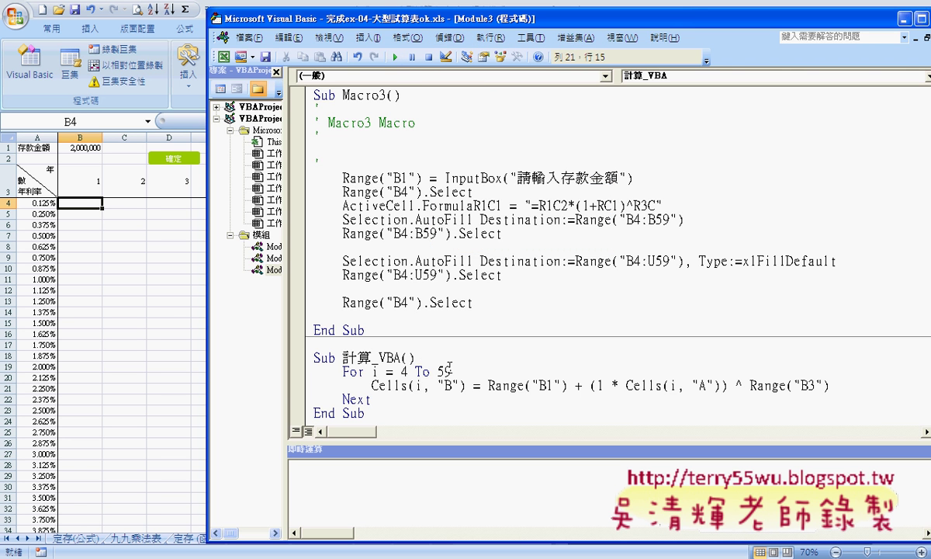